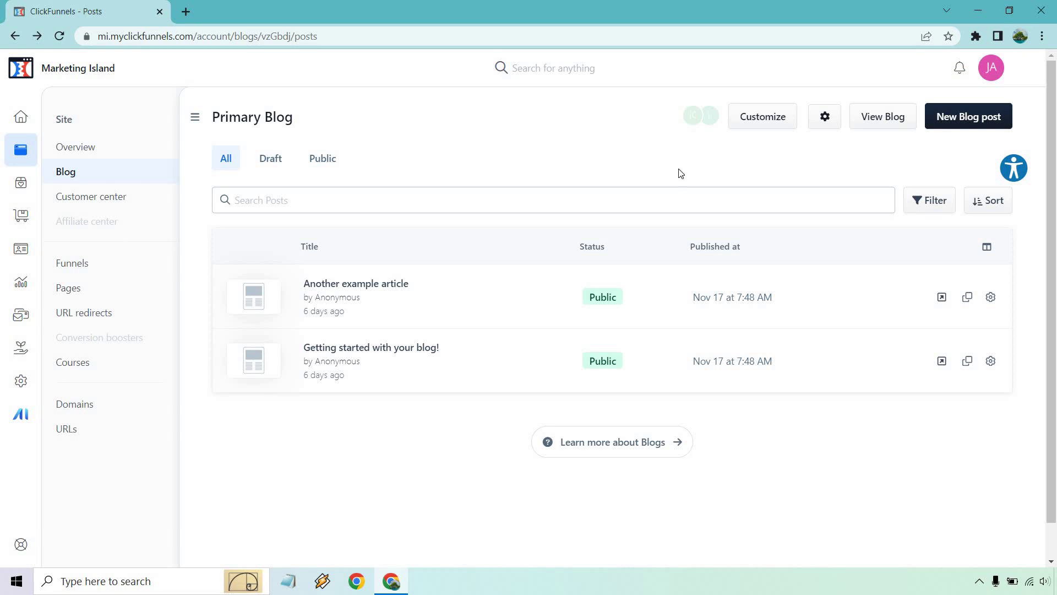
Open the blog template for customizing and discard any edits to the header section
click(764, 119)
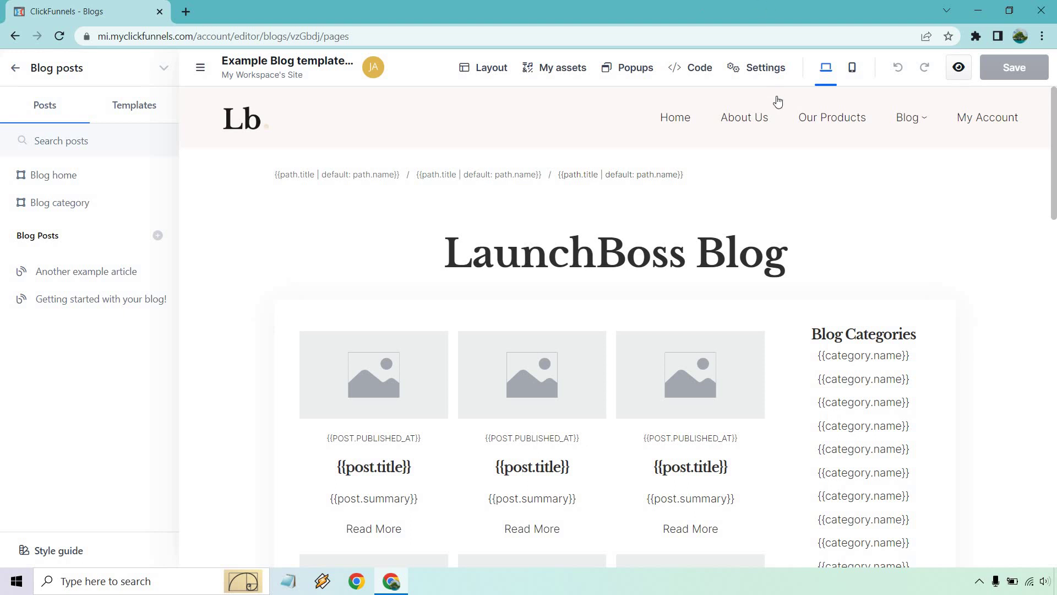
click(619, 122)
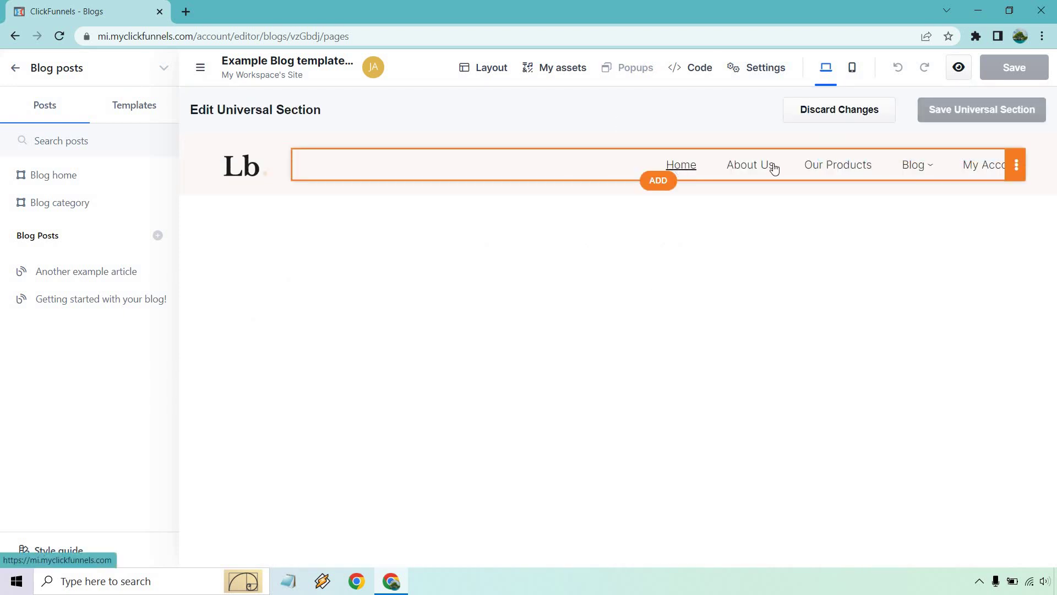
click(815, 110)
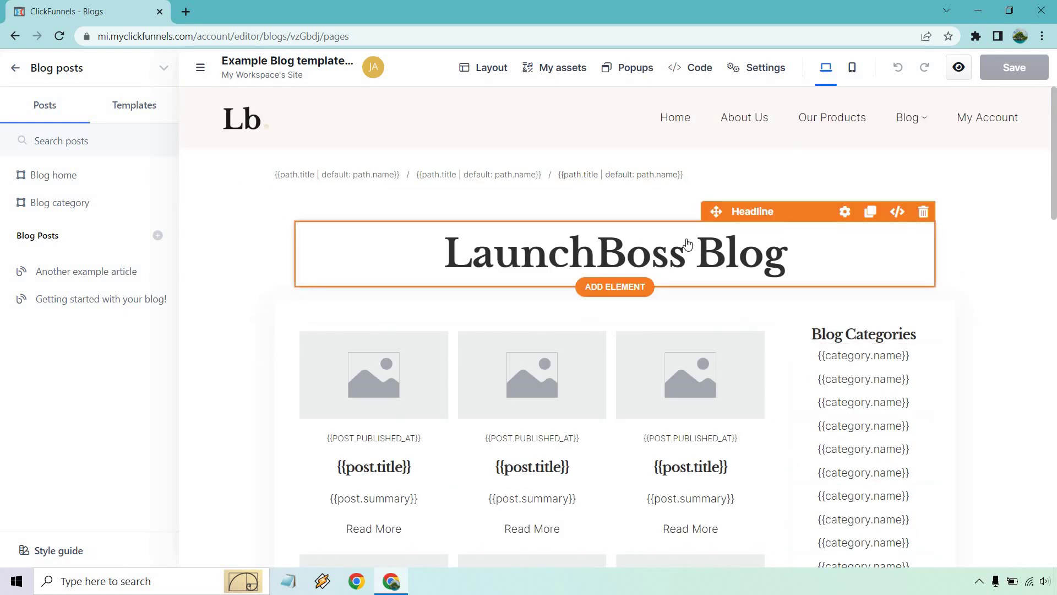
Select the LaunchBoss Blog headline, deselect it, and scroll through the template page
click(677, 247)
triple_click(677, 248)
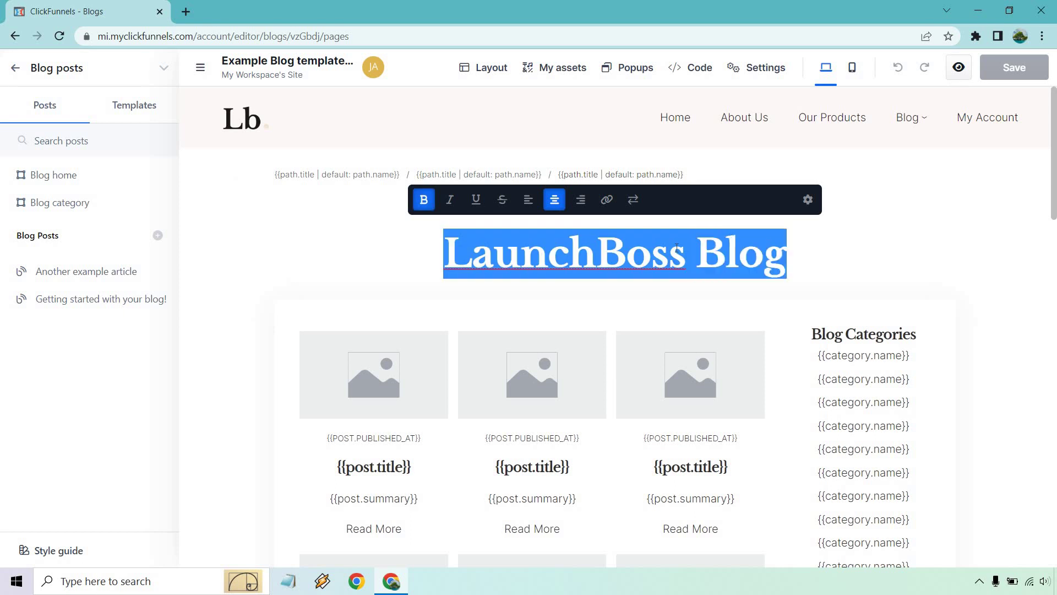
click(1020, 236)
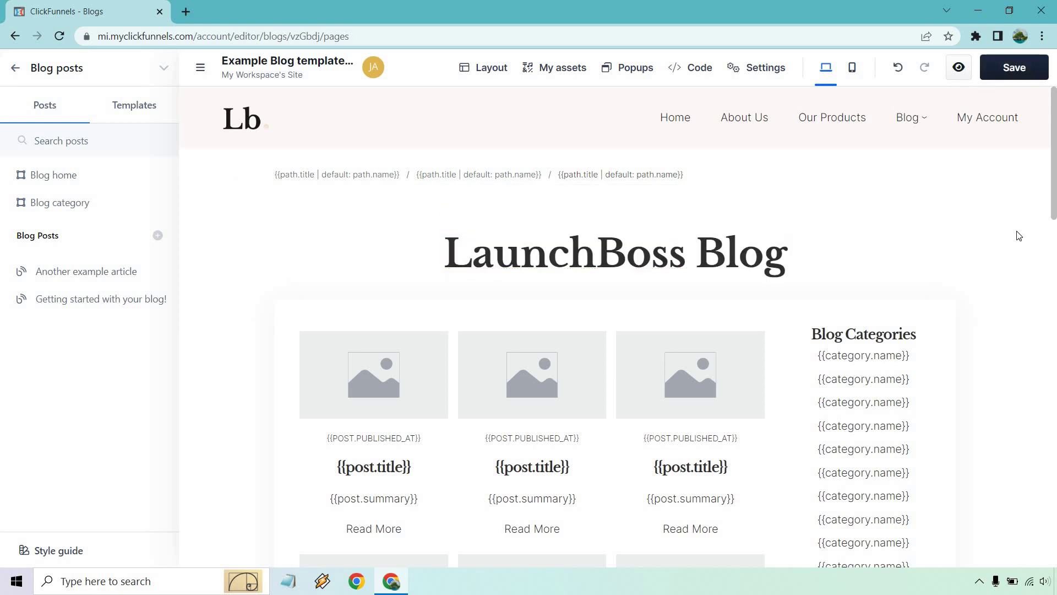
scroll(961, 292, down, 2)
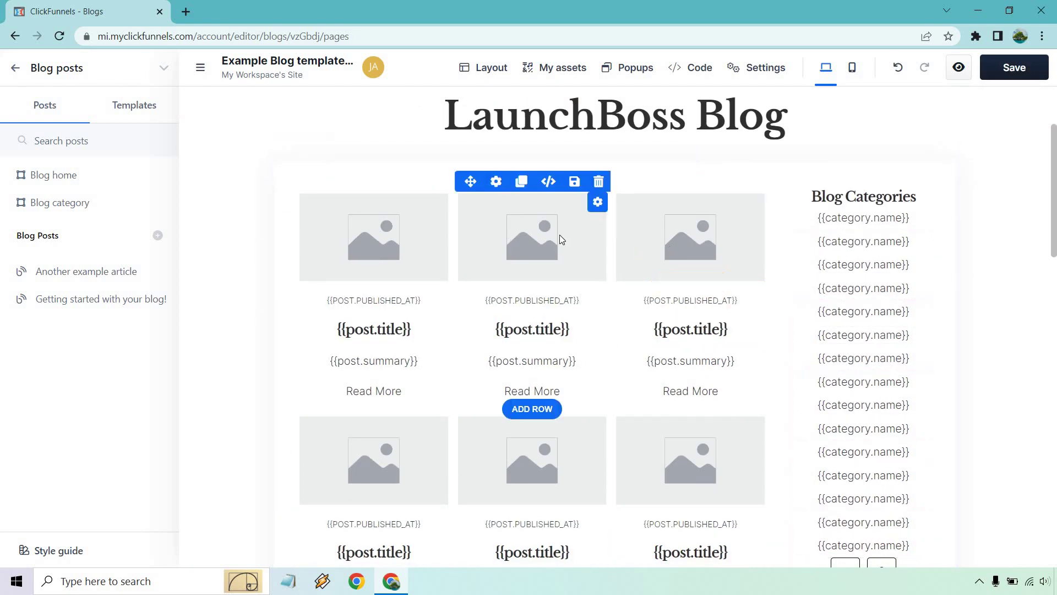
scroll(1018, 226, down, 5)
scroll(1017, 228, down, 8)
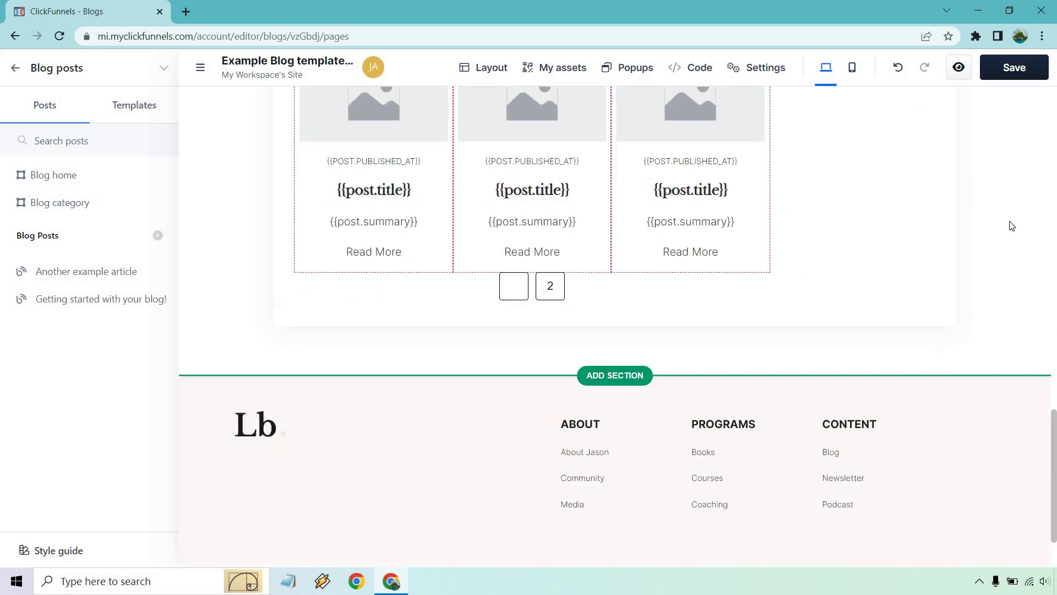
scroll(995, 239, up, 15)
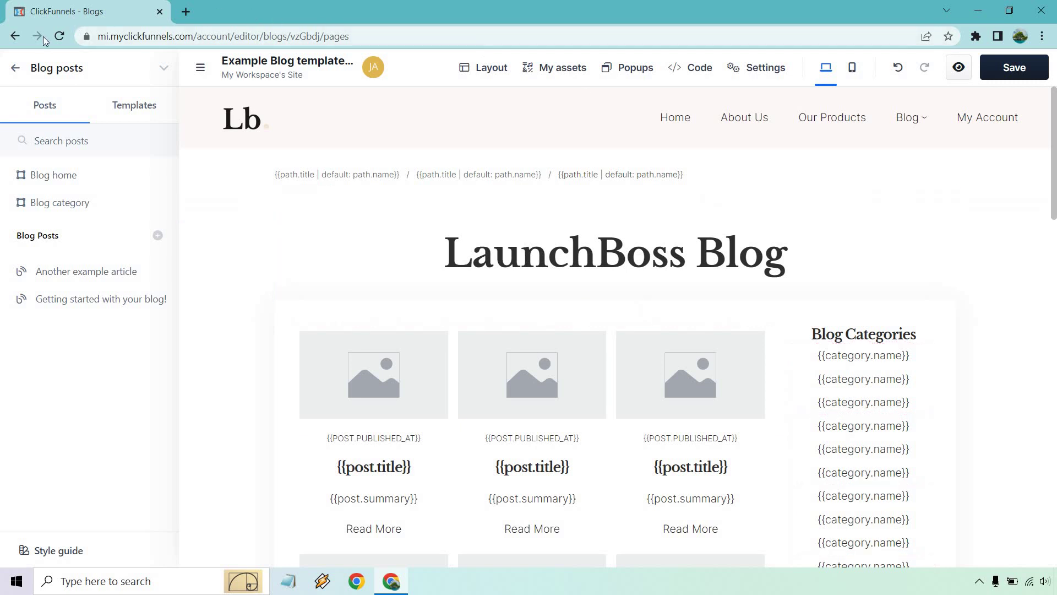
Exit the template editor, look through every Blog settings section, and return without changes
click(17, 68)
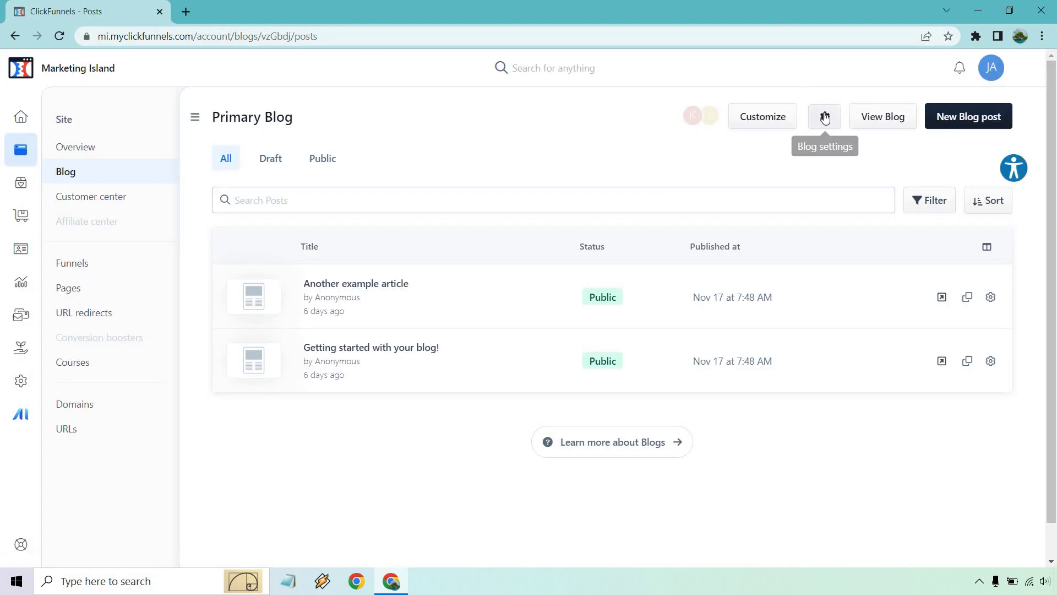
click(825, 117)
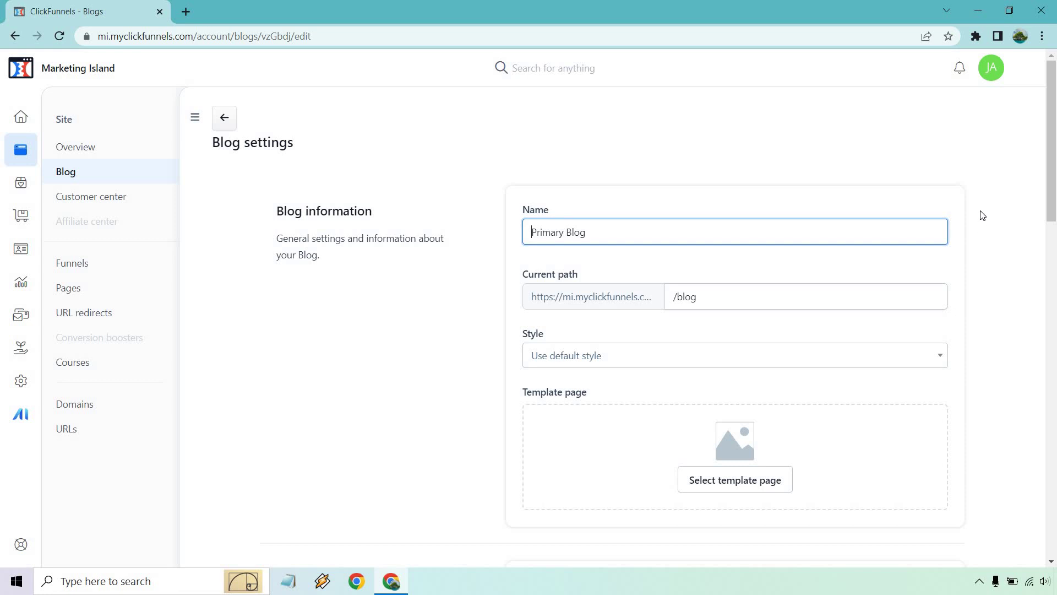
scroll(772, 224, down, 1)
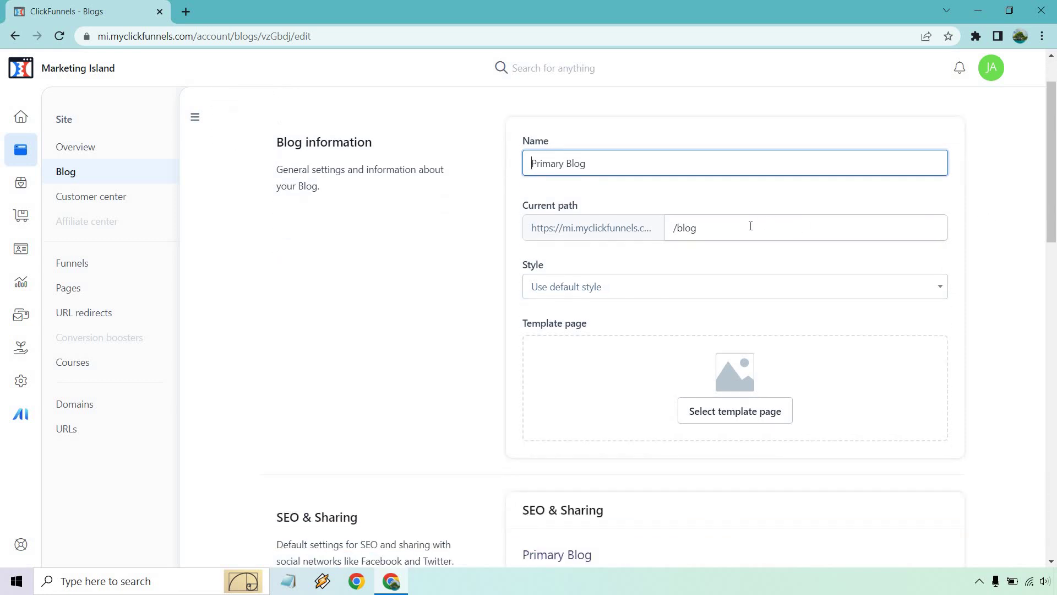
scroll(1018, 231, down, 2)
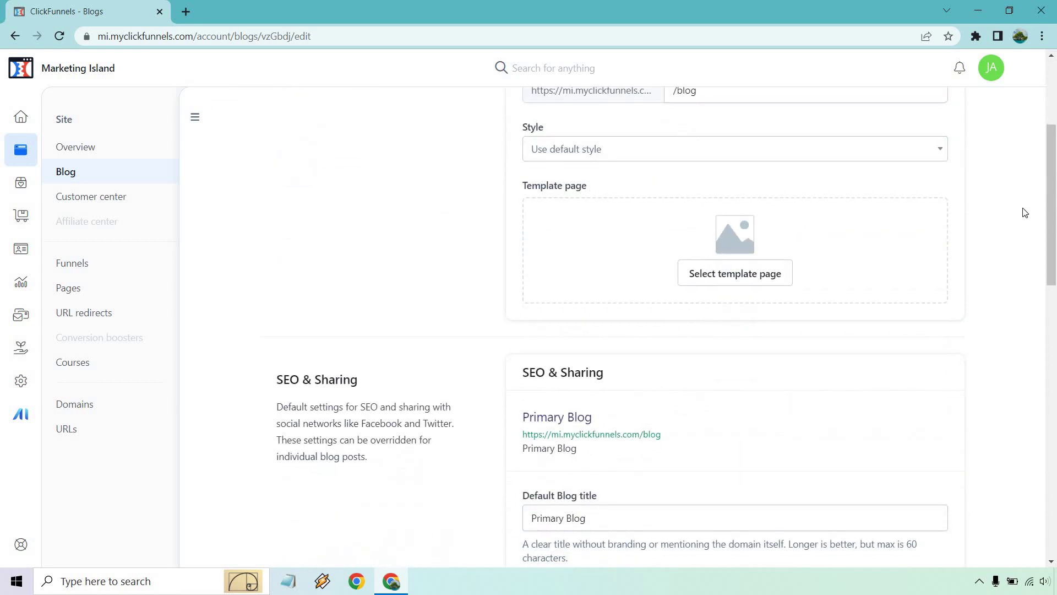
scroll(1021, 212, down, 2)
scroll(1017, 211, down, 6)
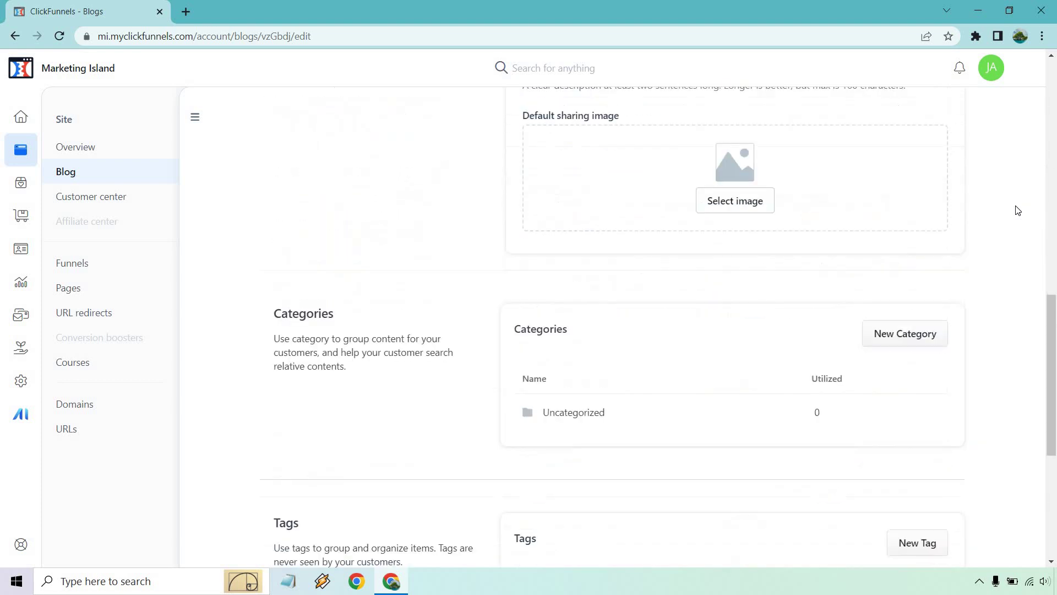
scroll(1017, 211, down, 4)
scroll(1018, 211, up, 3)
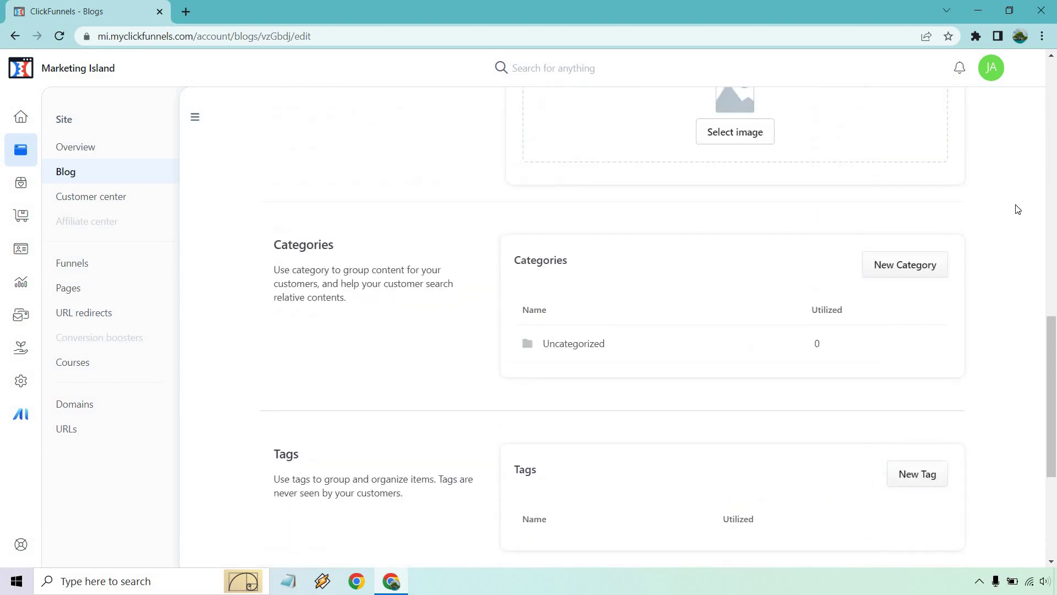
scroll(1018, 209, down, 1)
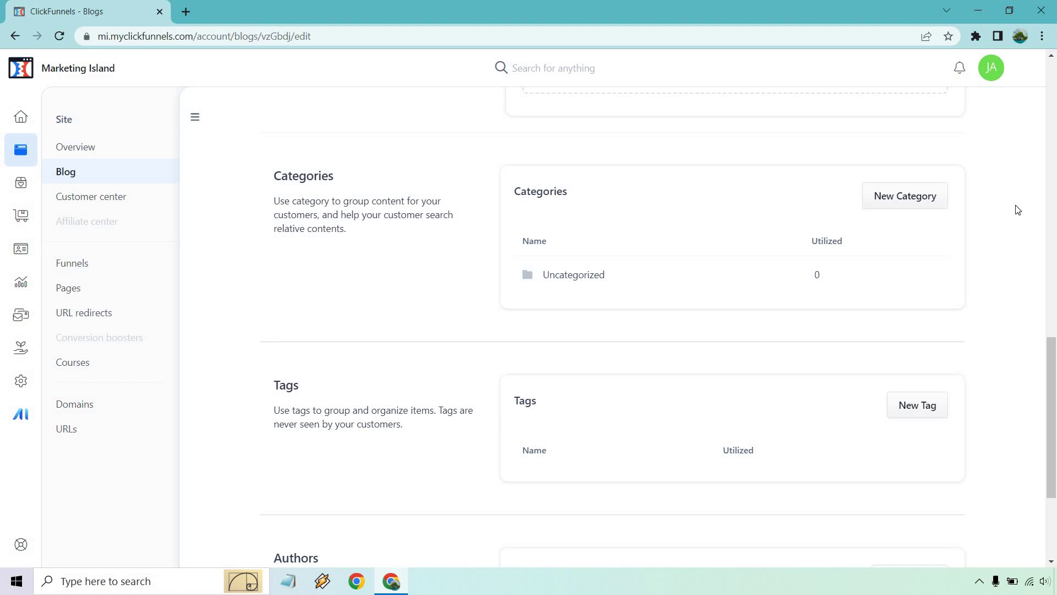
scroll(1000, 210, down, 4)
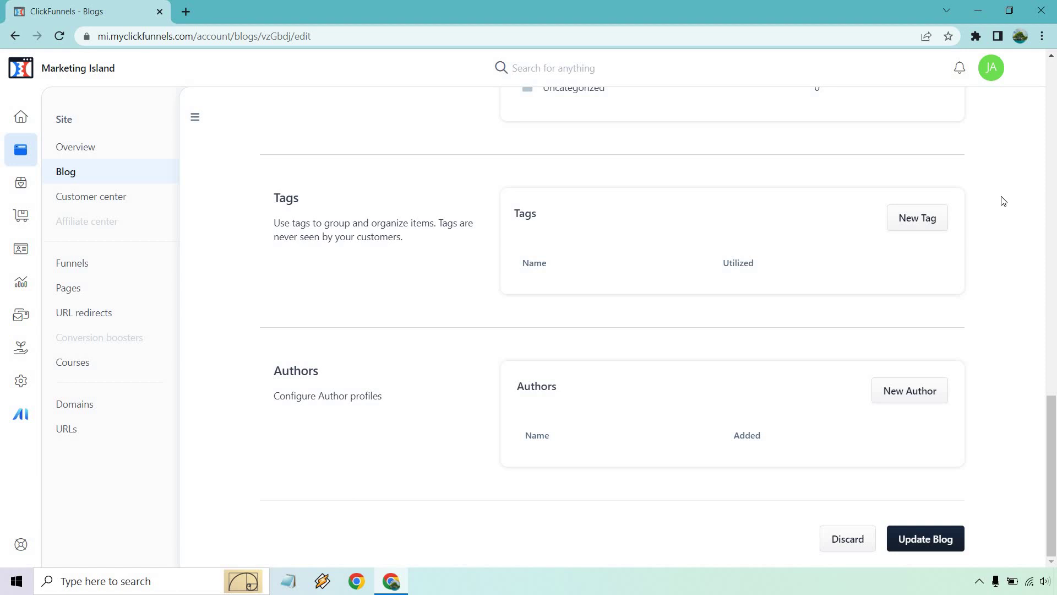
scroll(1003, 201, up, 20)
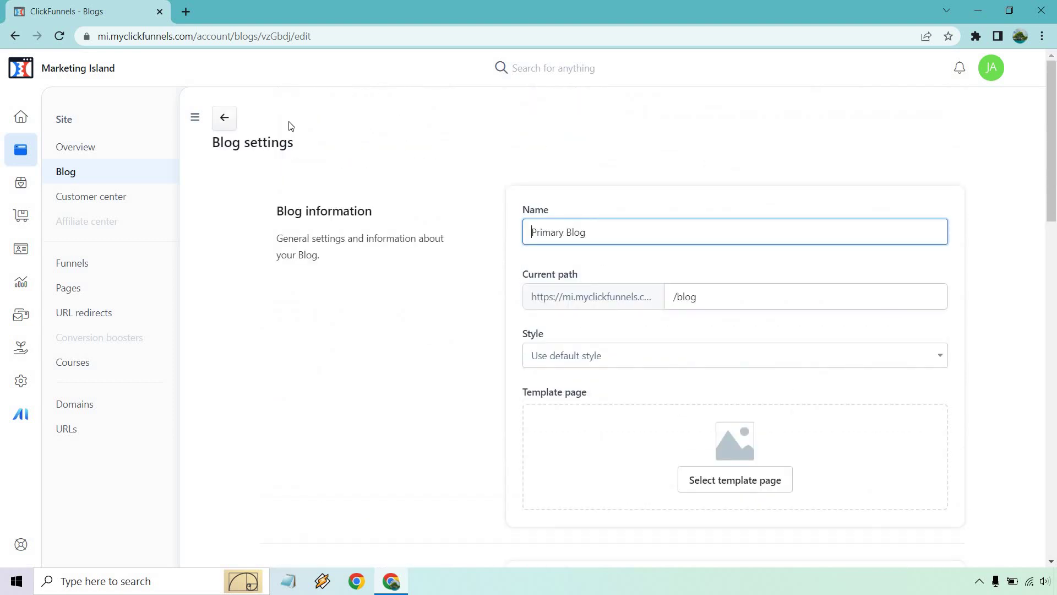
click(224, 118)
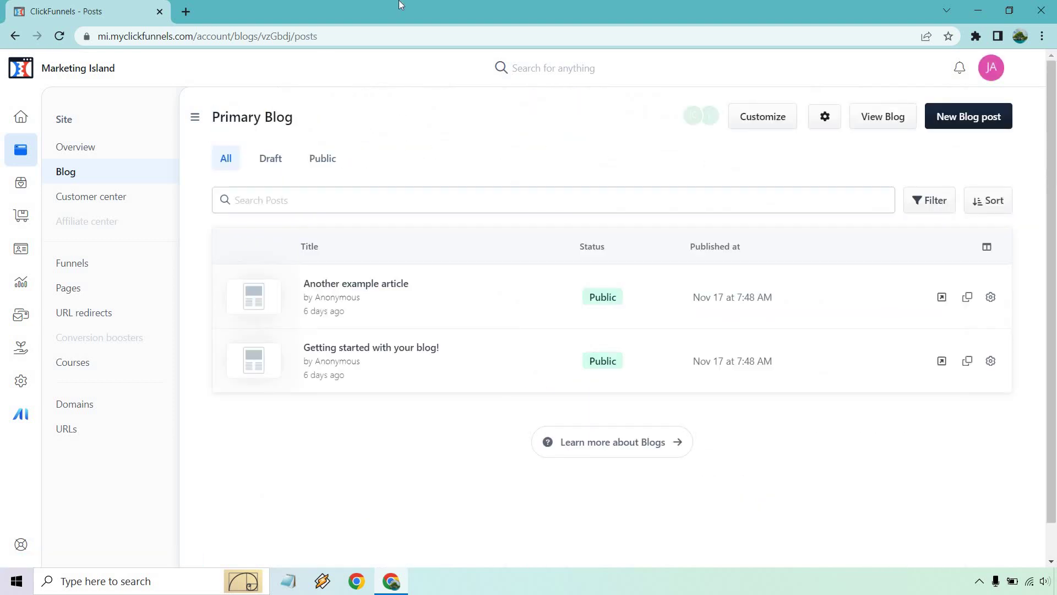
Fill a new Draft post form with title Example, summary 'Example post', and a featured image area
click(988, 120)
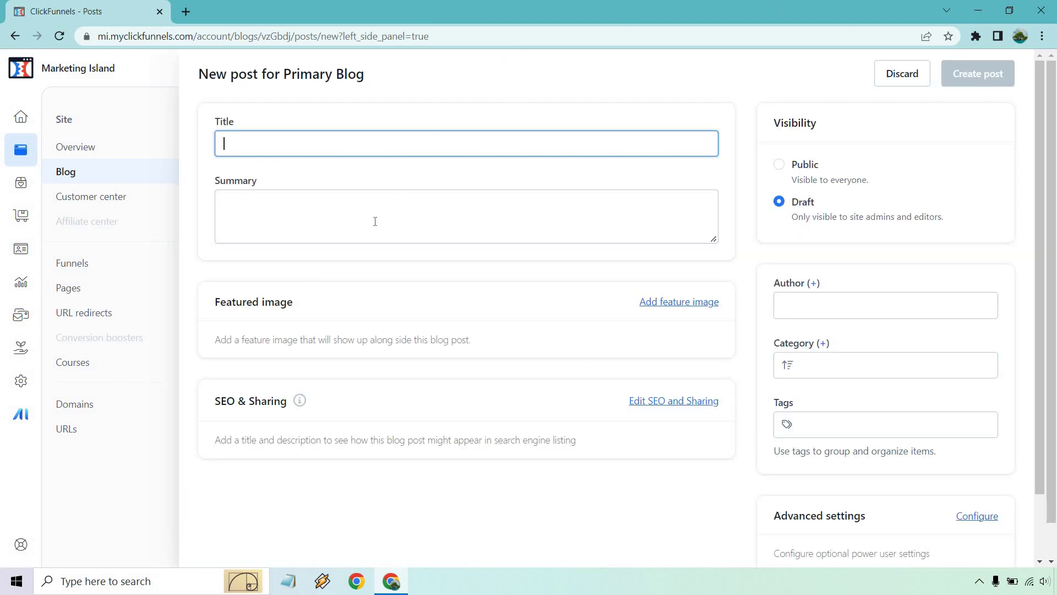
click(675, 408)
scroll(567, 330, down, 3)
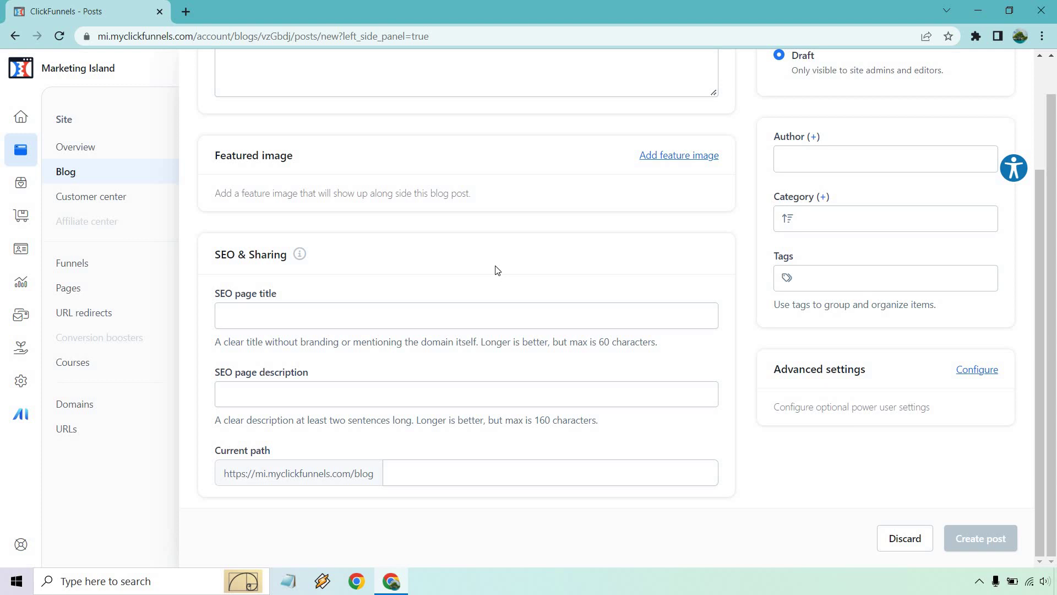
click(669, 156)
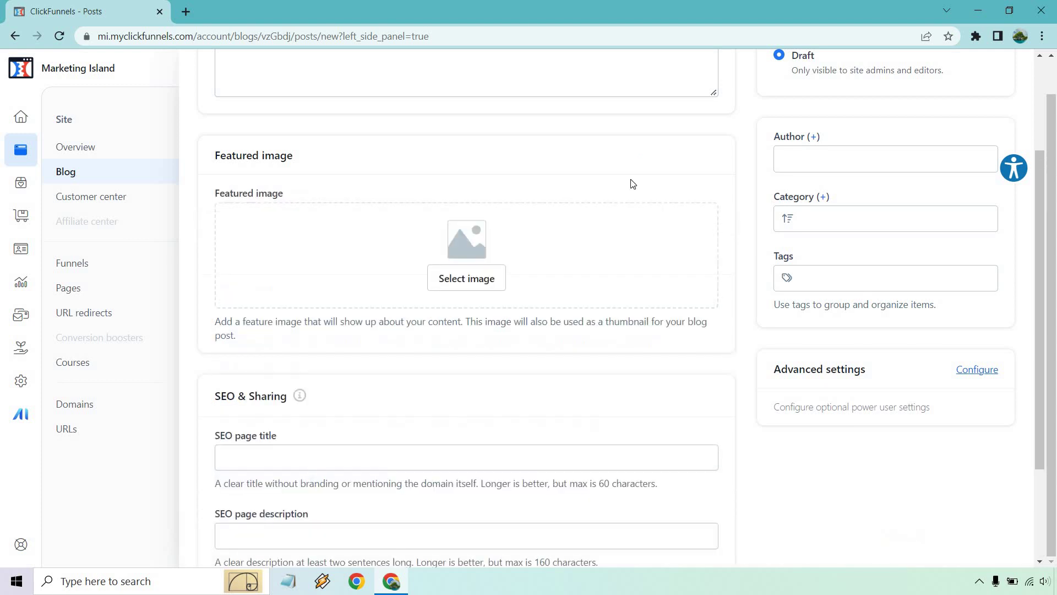
scroll(597, 274, up, 3)
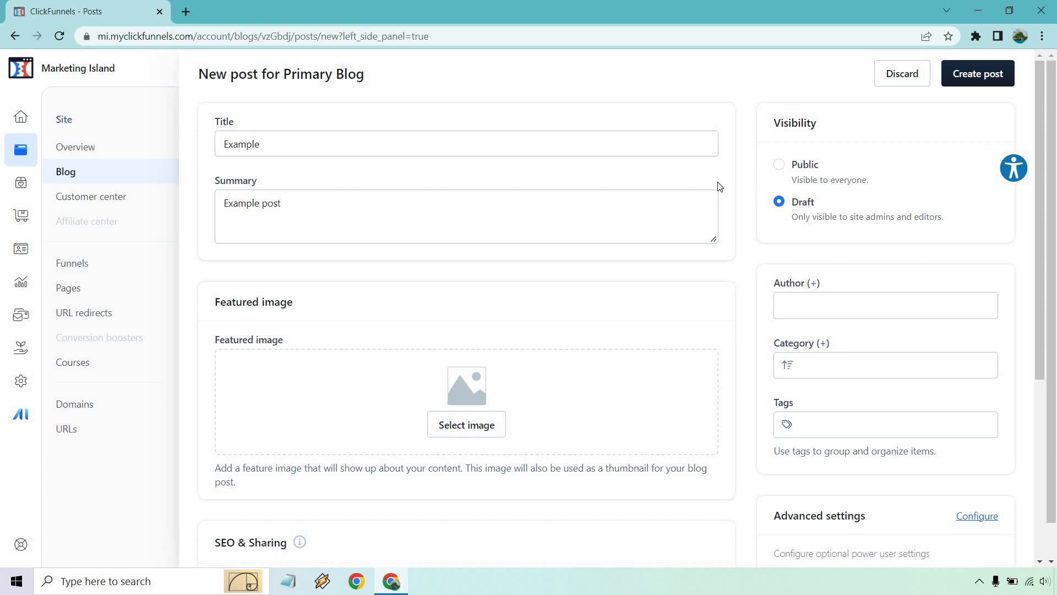
scroll(756, 147, down, 5)
scroll(757, 150, up, 5)
scroll(747, 177, down, 5)
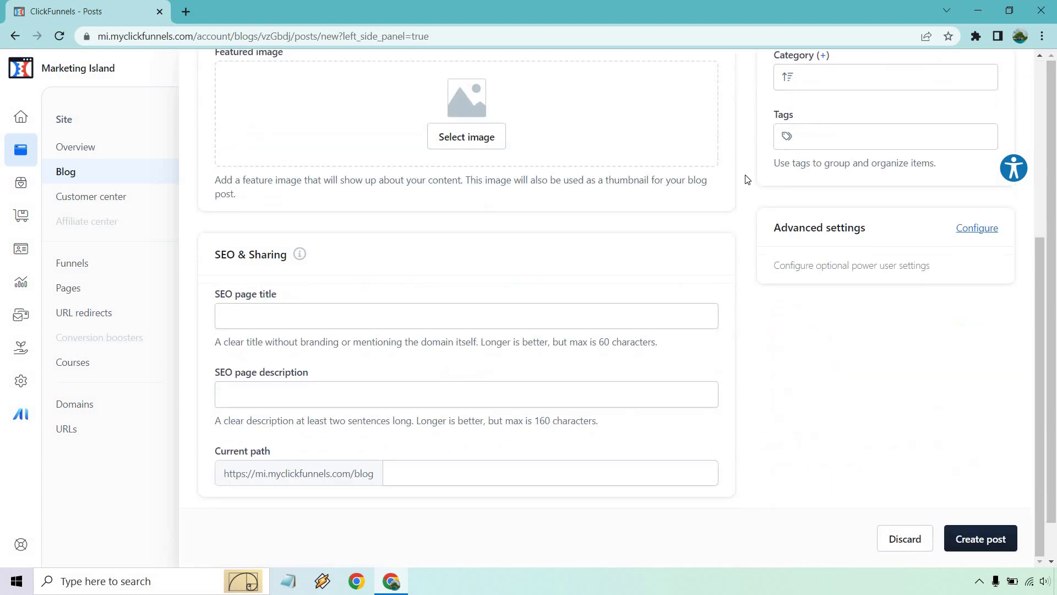
scroll(747, 177, up, 5)
Create the Example draft, open it in the page editor, and bring up the content-only notice
click(966, 87)
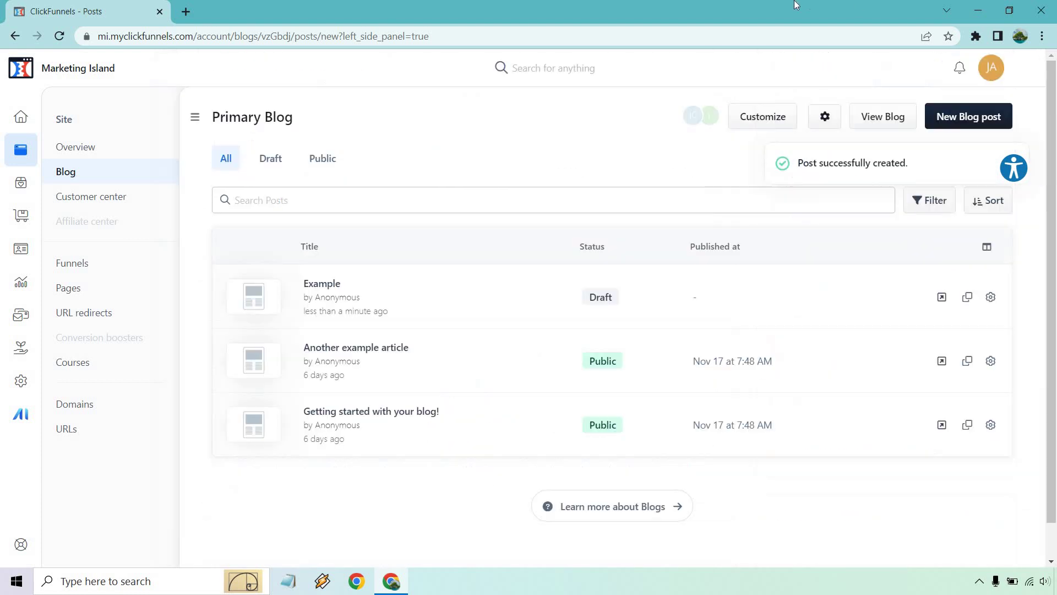
click(320, 286)
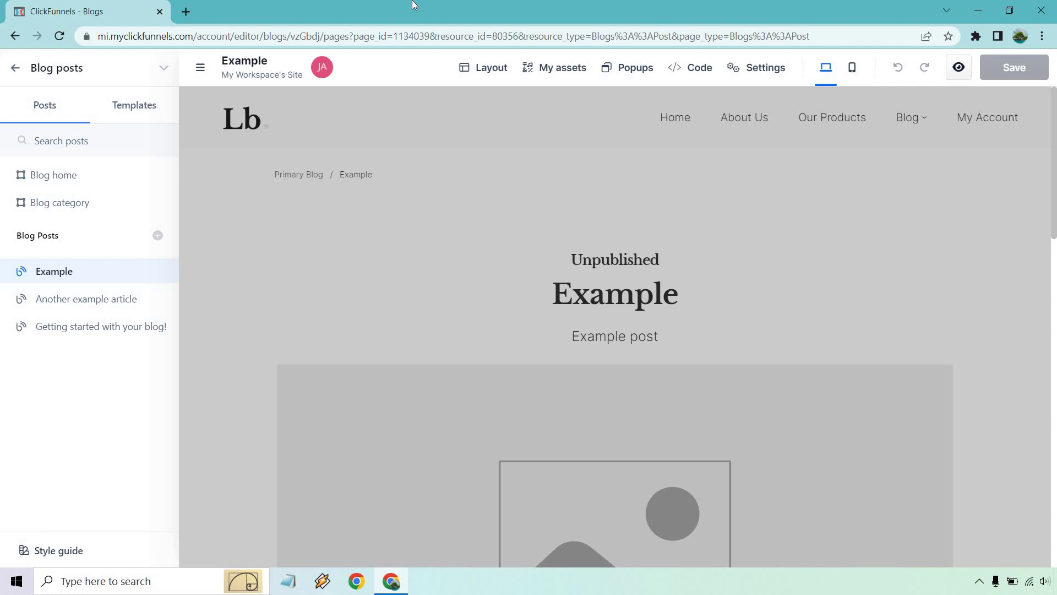
click(672, 131)
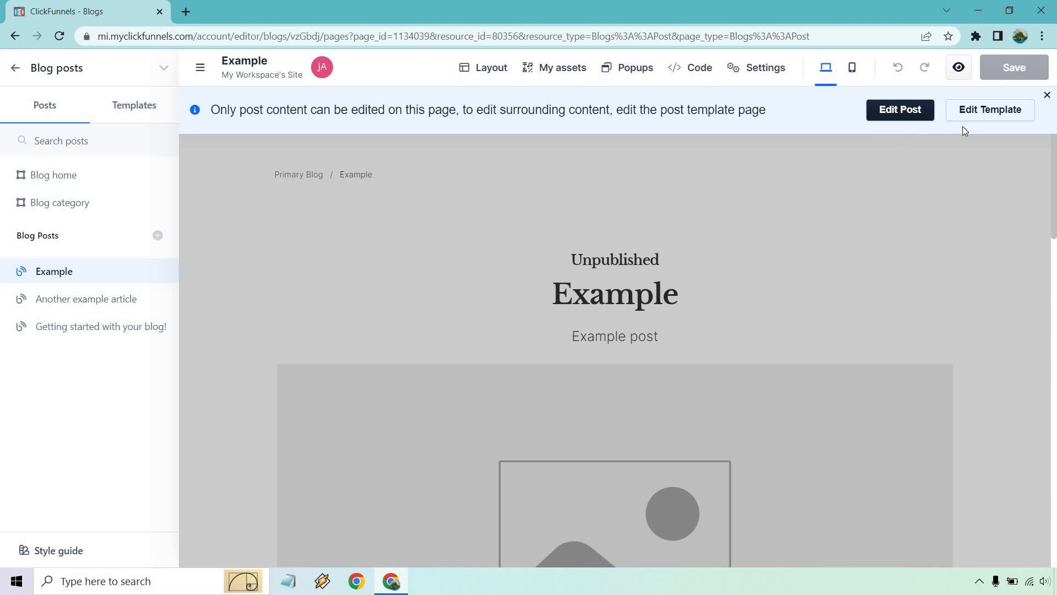
Dismiss the notice and add a Full Page section with a 1-column row and a Paragraph
click(1047, 100)
scroll(771, 189, down, 10)
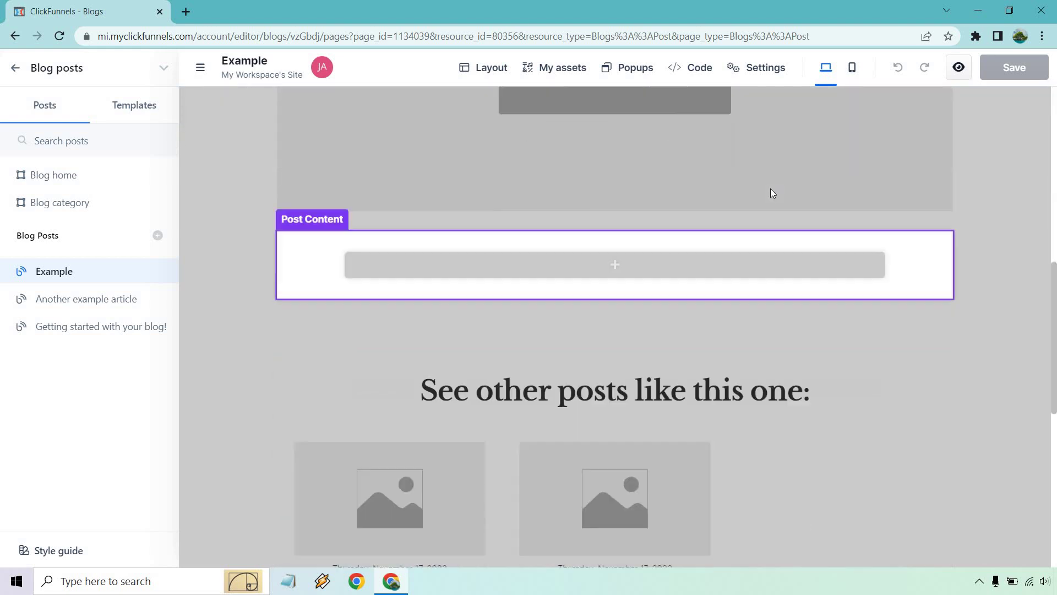
scroll(674, 259, up, 1)
click(674, 260)
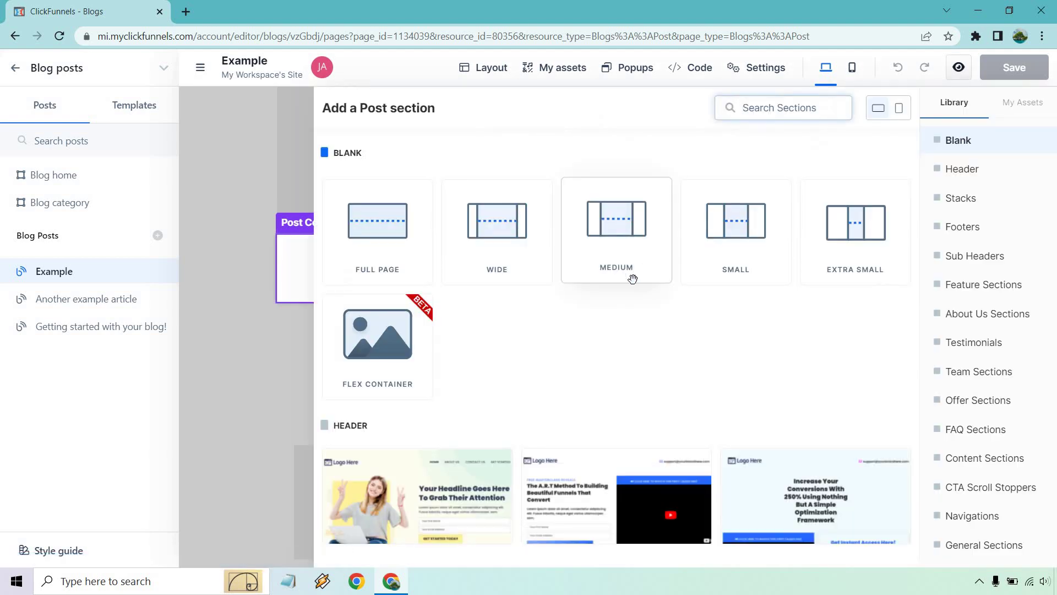
click(376, 227)
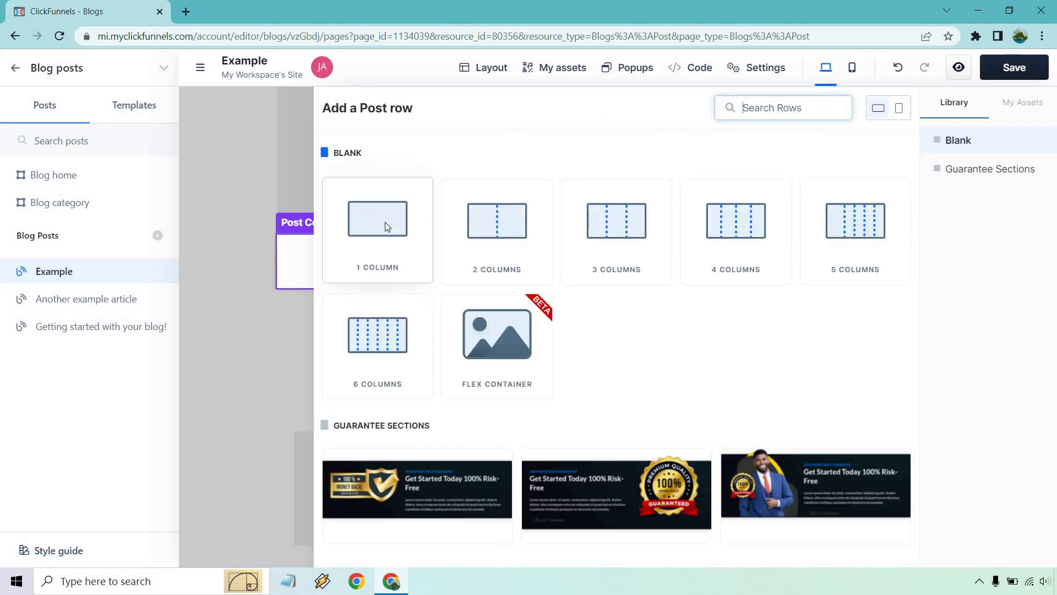
click(385, 223)
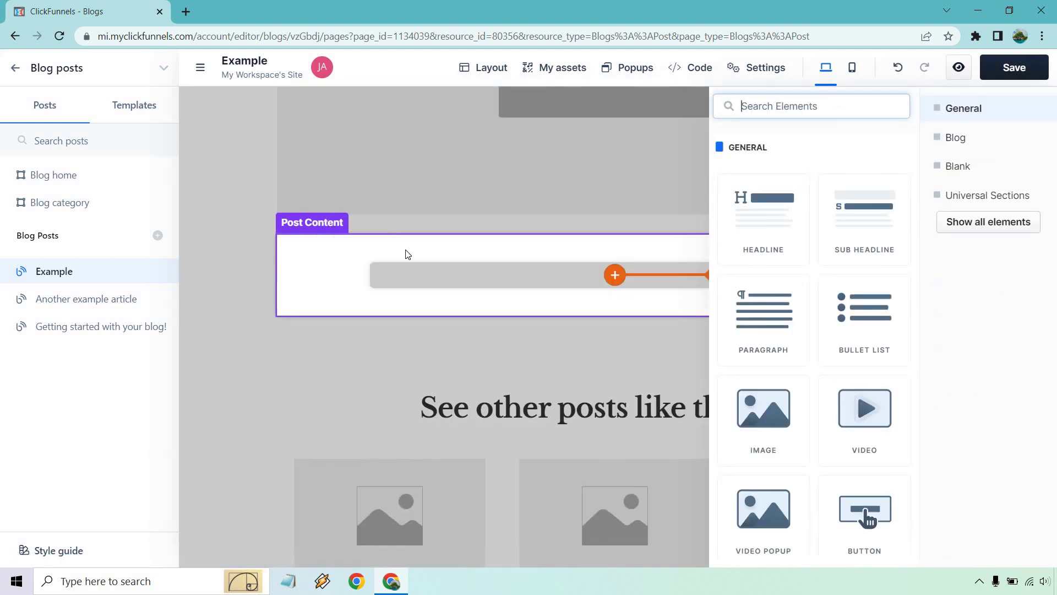
click(765, 306)
Left-align the paragraph, replace its text with 'Type all of your blog post here.', and save
click(550, 283)
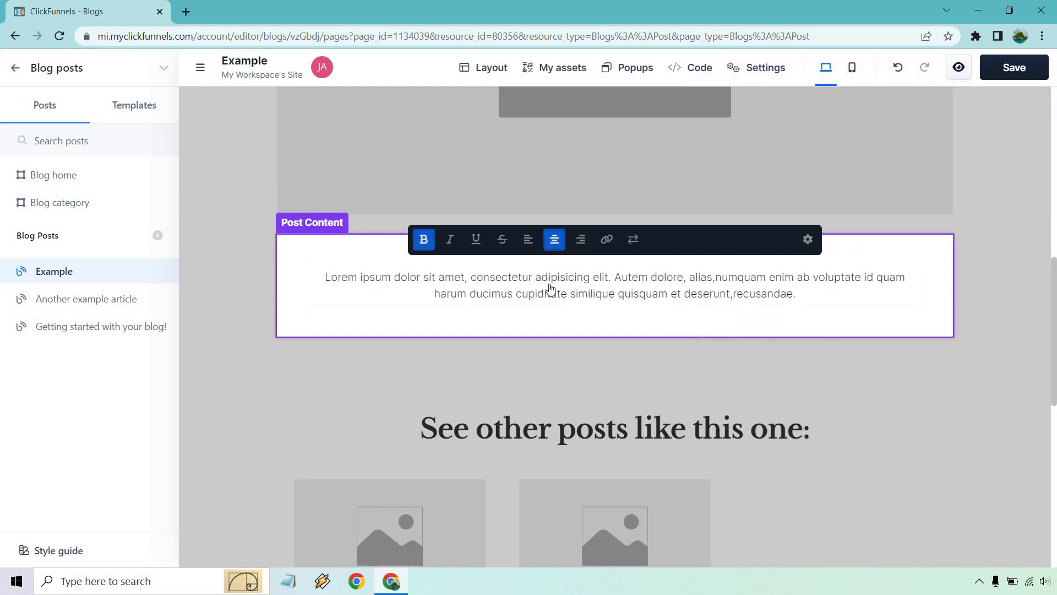
double_click(551, 285)
click(527, 292)
key(ctrl+a)
click(527, 241)
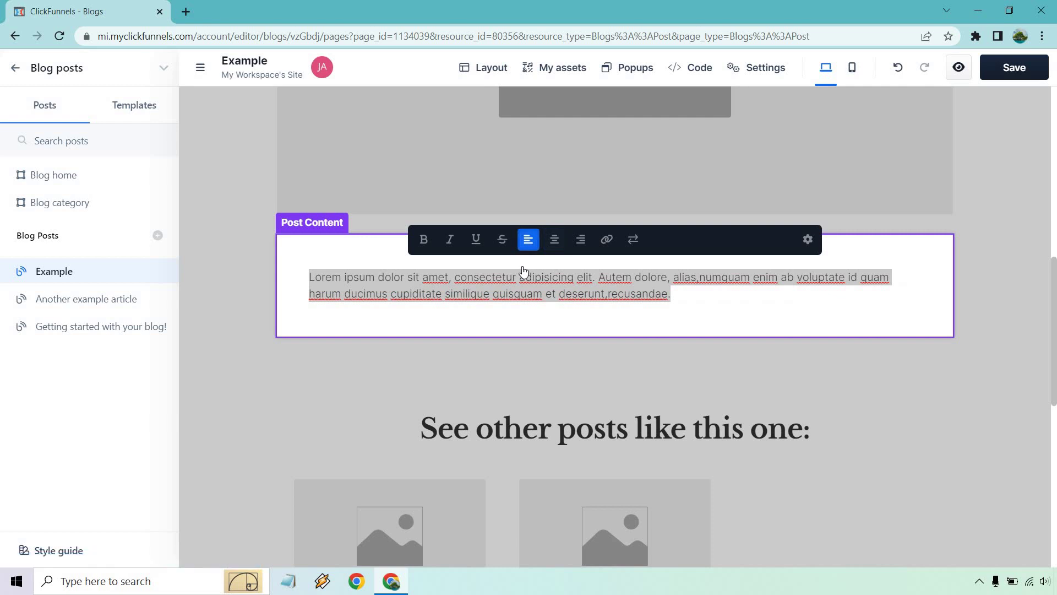
click(543, 291)
key(ctrl+a)
text(Ty)
key(BackSpace)
key(BackSpace)
text(Type all of )
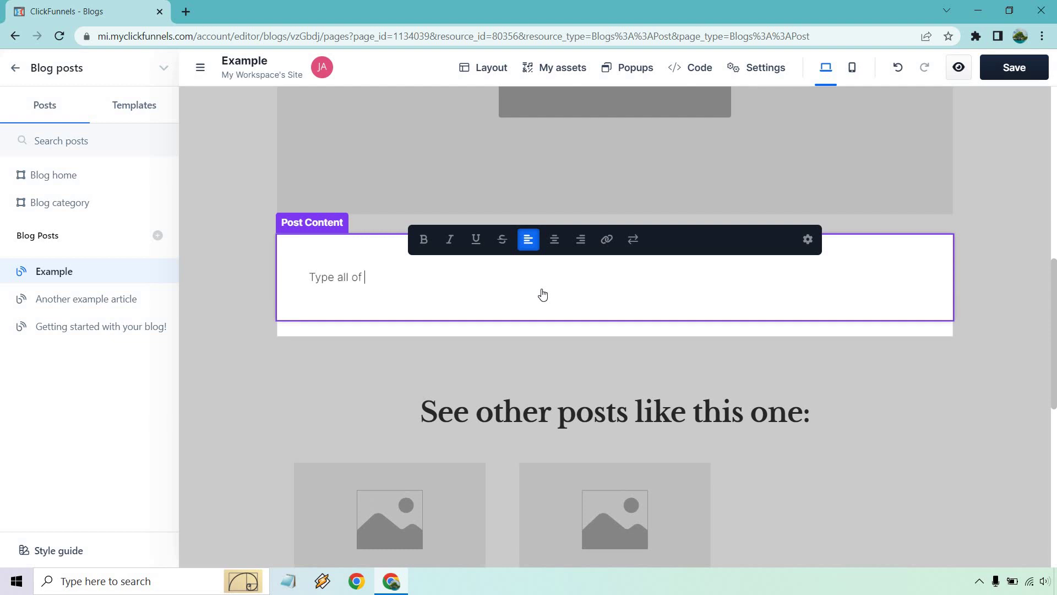
text(your blog post here.)
click(988, 319)
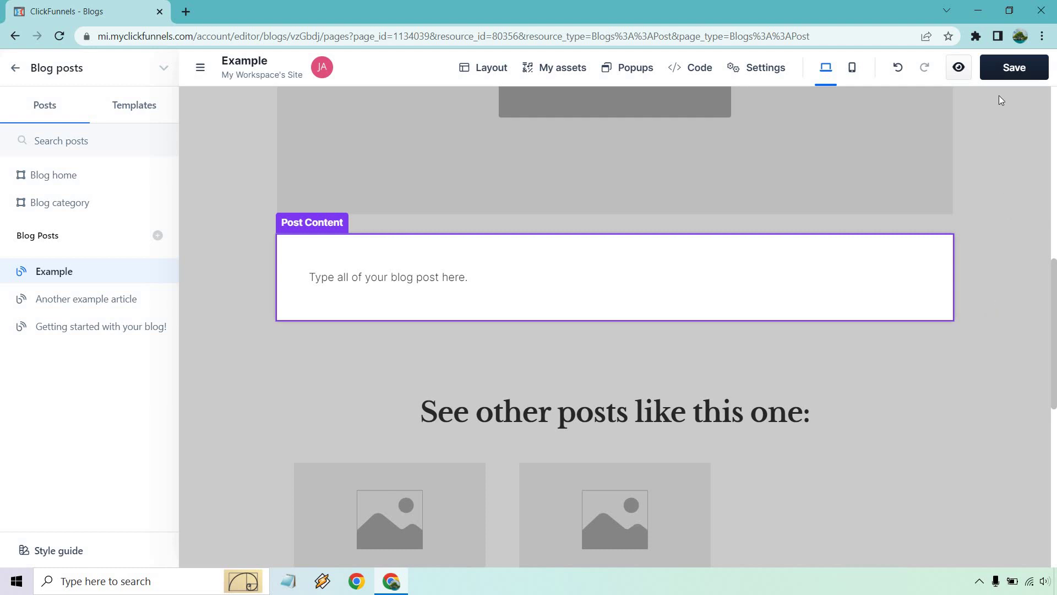
click(1009, 75)
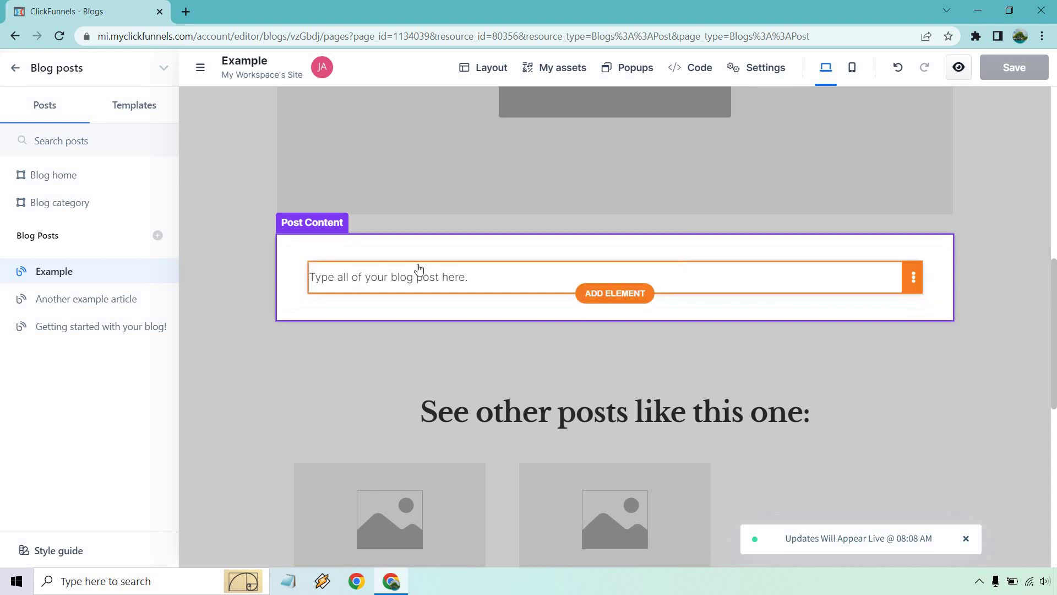
Preview the Example post in a new tab, scroll through it, then close the preview
click(959, 66)
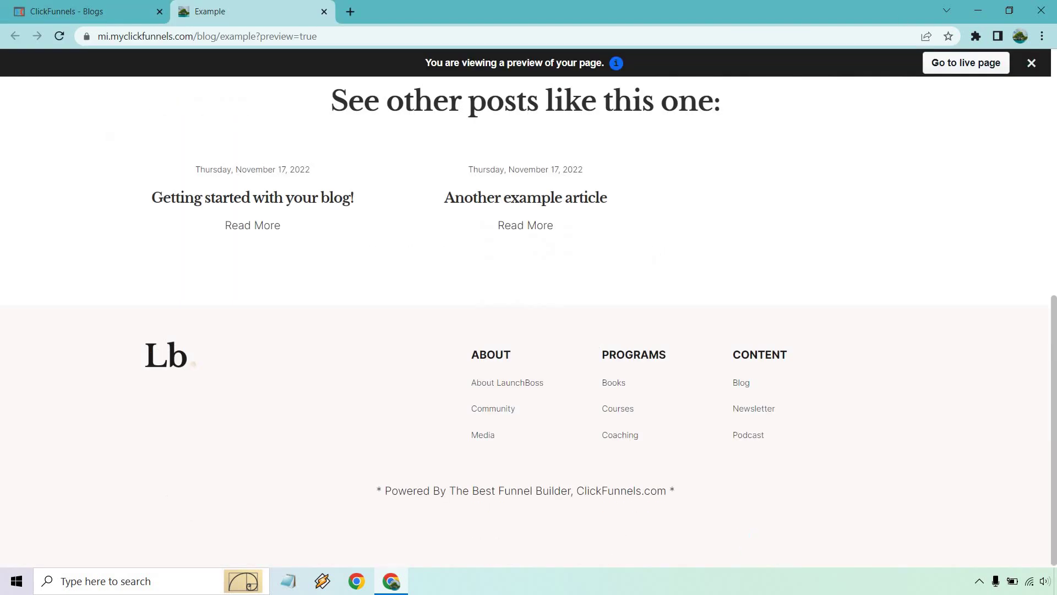
scroll(958, 203, up, 10)
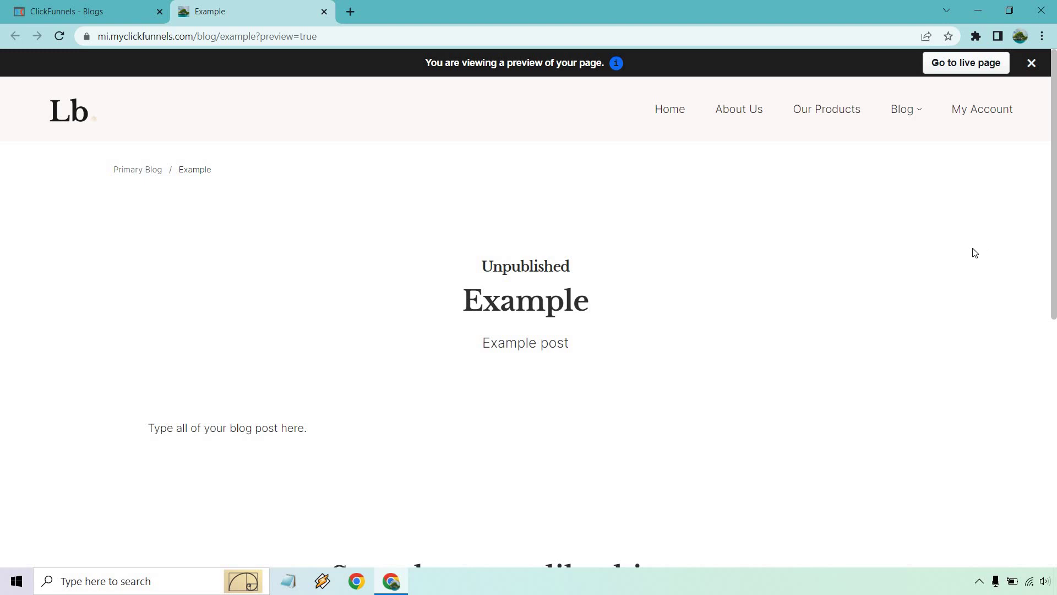
scroll(973, 252, down, 6)
scroll(973, 253, up, 6)
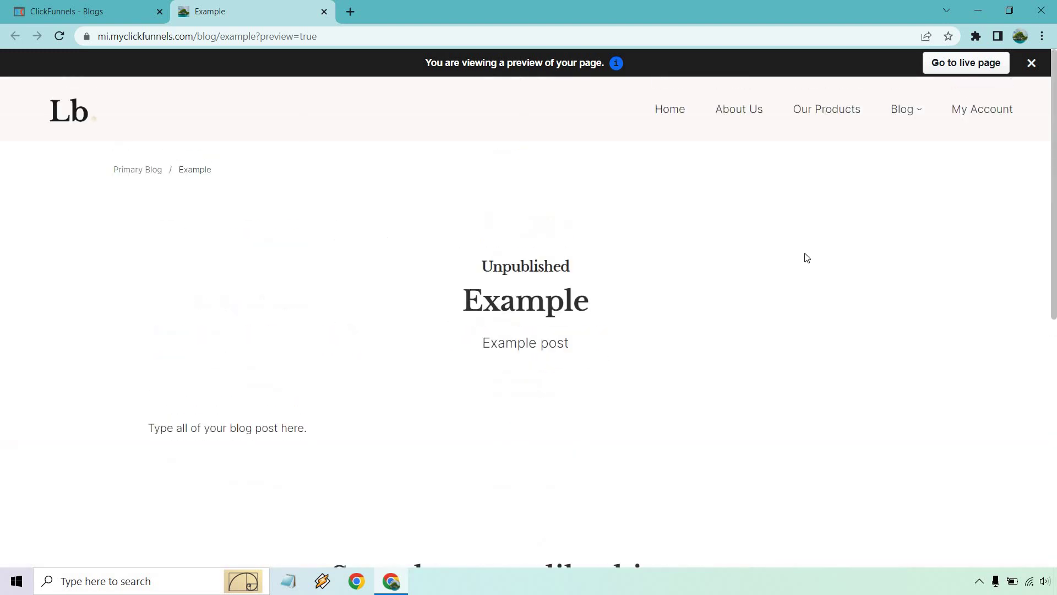
click(325, 12)
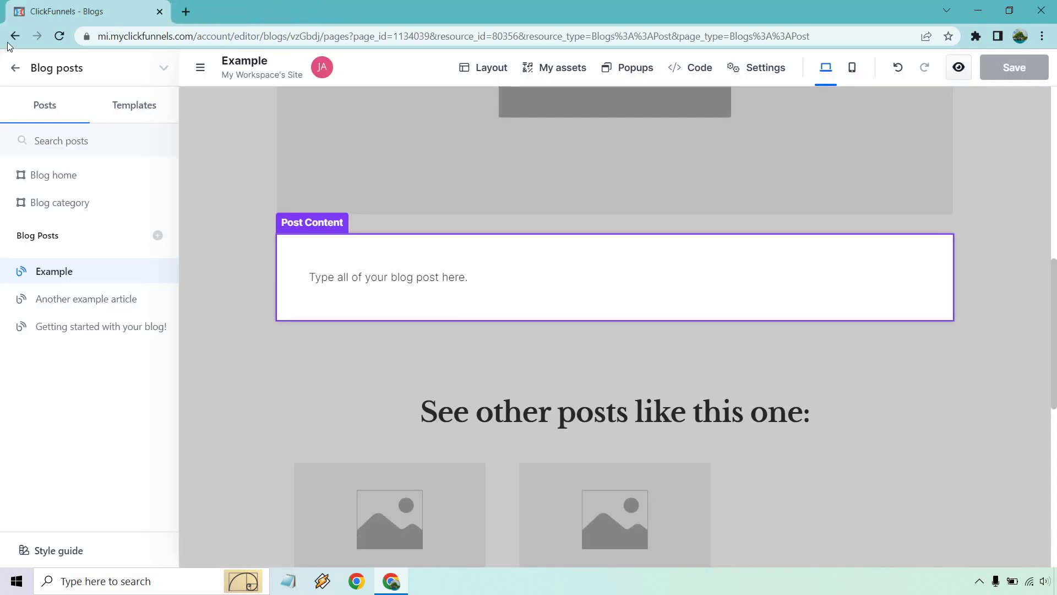
Return to the post list and delete the Example draft from its settings, confirming with Proceed
click(14, 72)
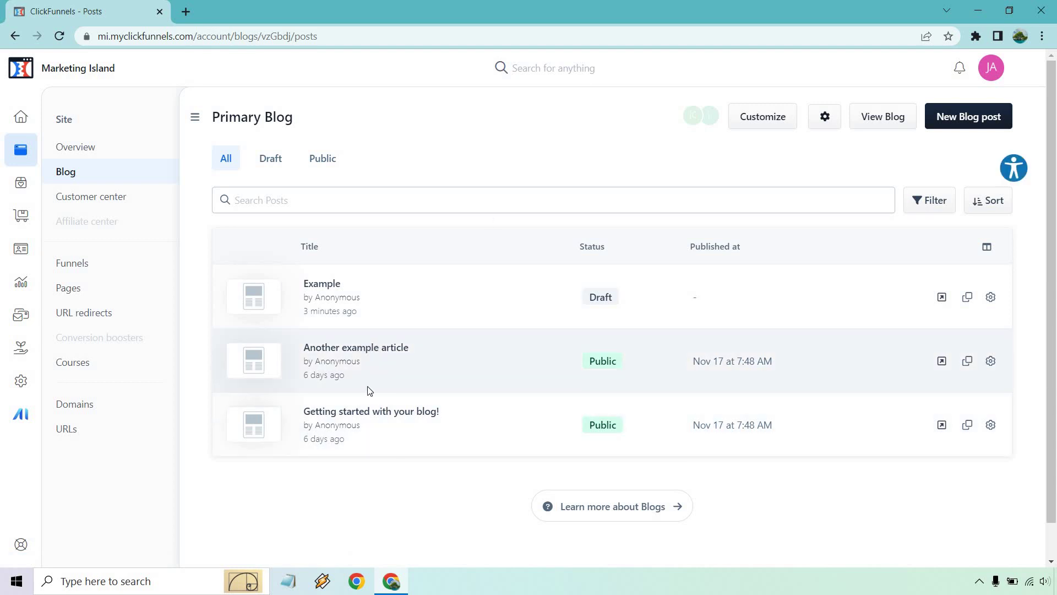
click(992, 298)
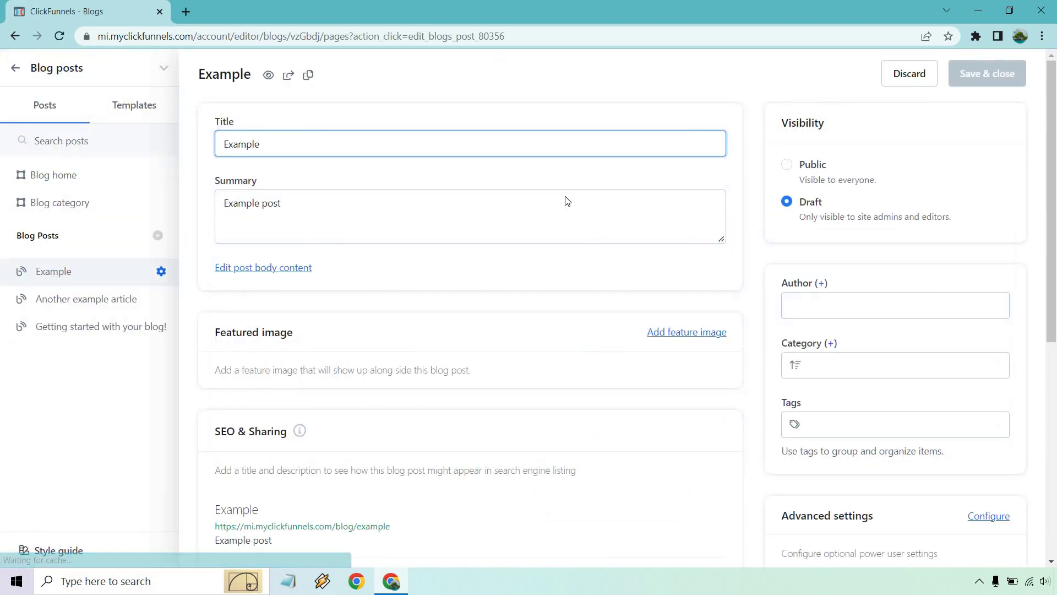
scroll(566, 197, down, 7)
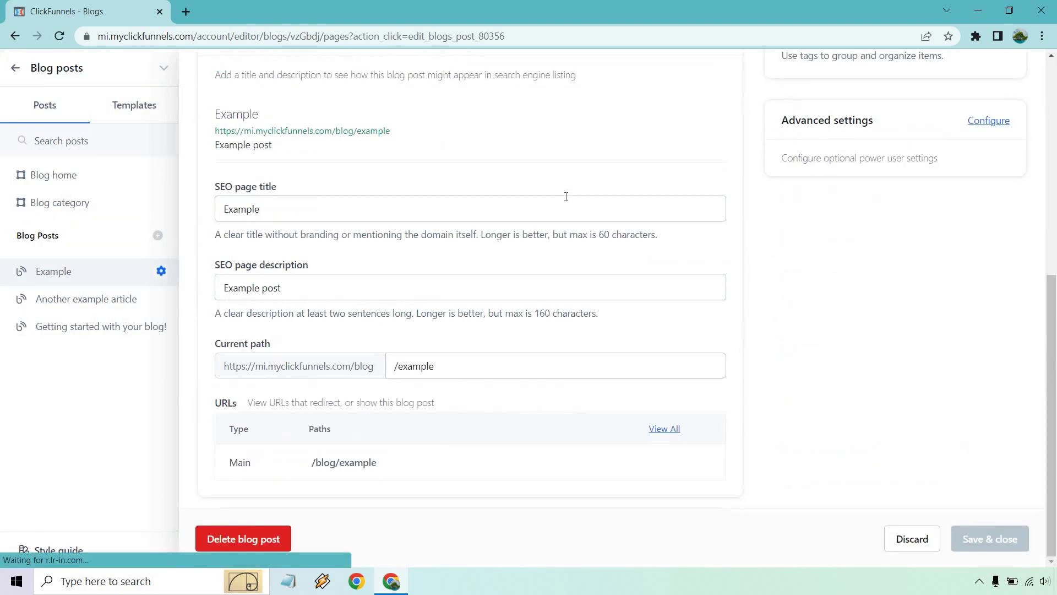
click(242, 539)
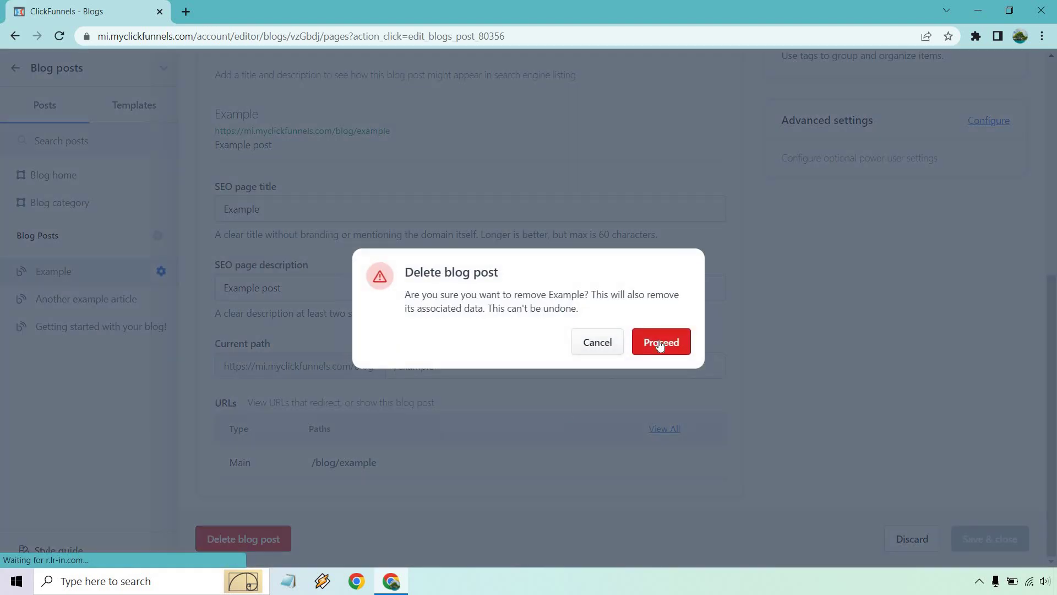
click(657, 343)
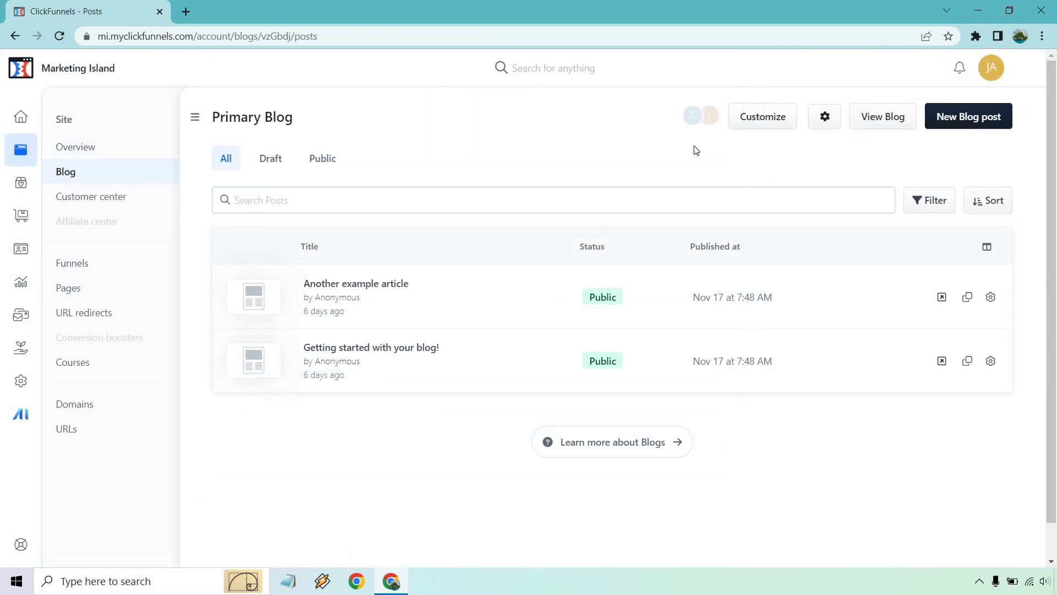